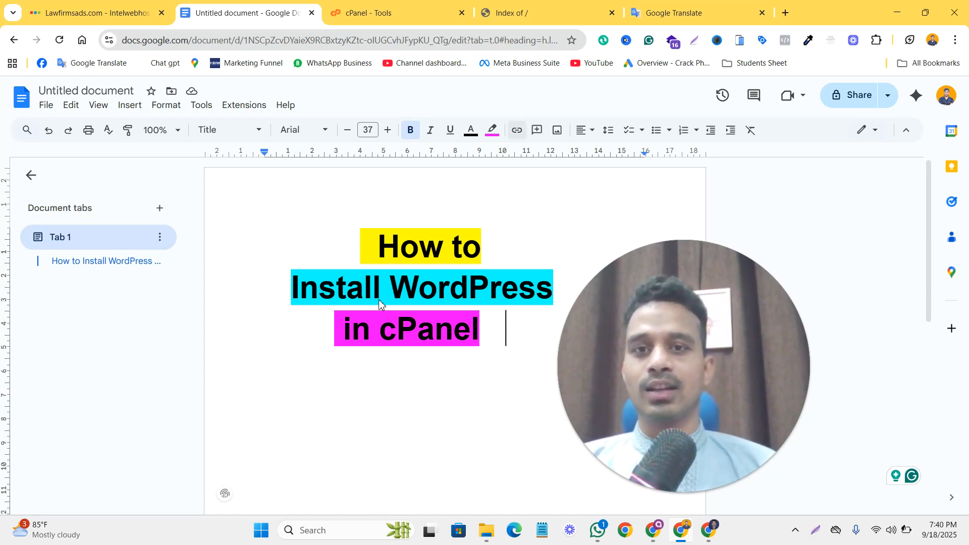
# Step: Show the lawfirmsads.com site and reload it to check what the domain currently serves
pyautogui.hotkey('ctrl', '4')
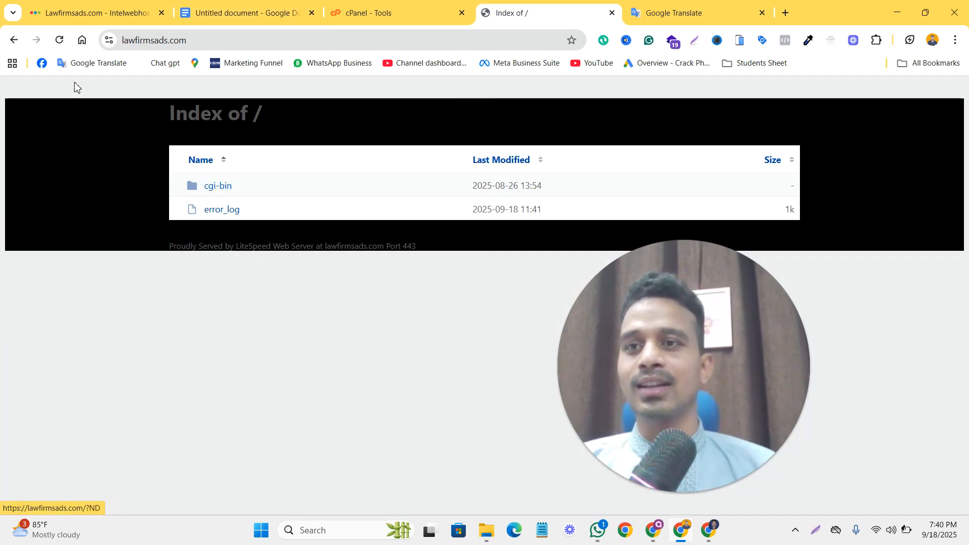
pyautogui.click(59, 41)
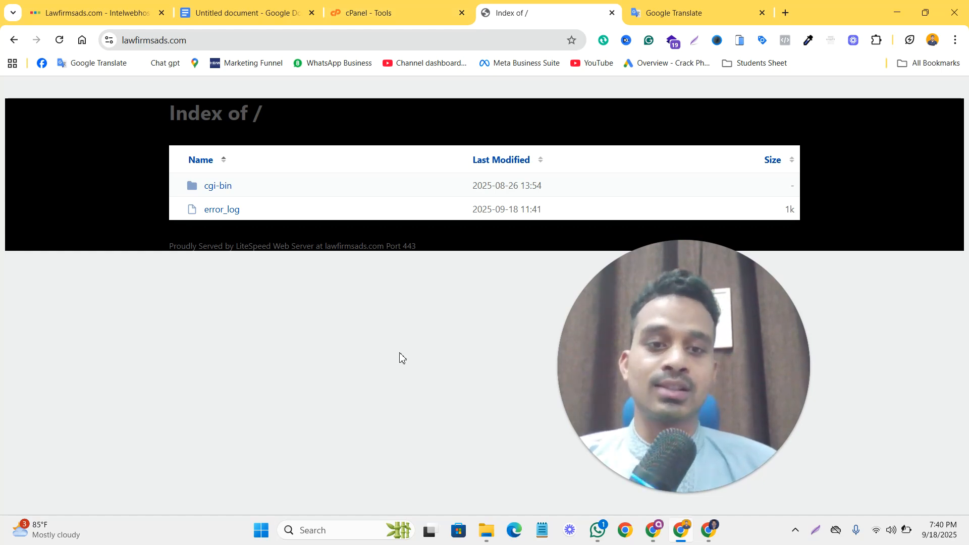
# Step: Open WordPress Manager by Softaculous from the cPanel tools page
pyautogui.click(399, 6)
pyautogui.scroll(-3, 422, 195)
pyautogui.scroll(3, 425, 191)
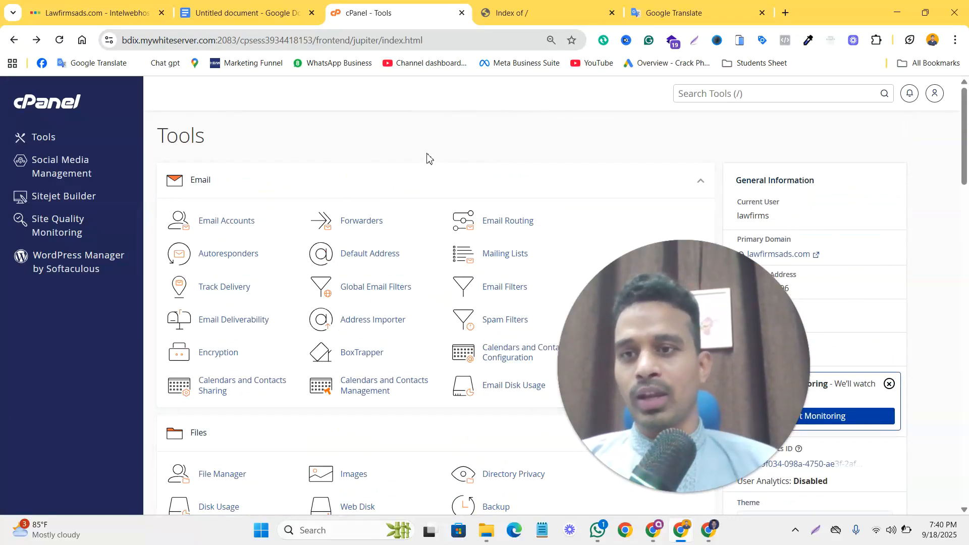
pyautogui.click(75, 275)
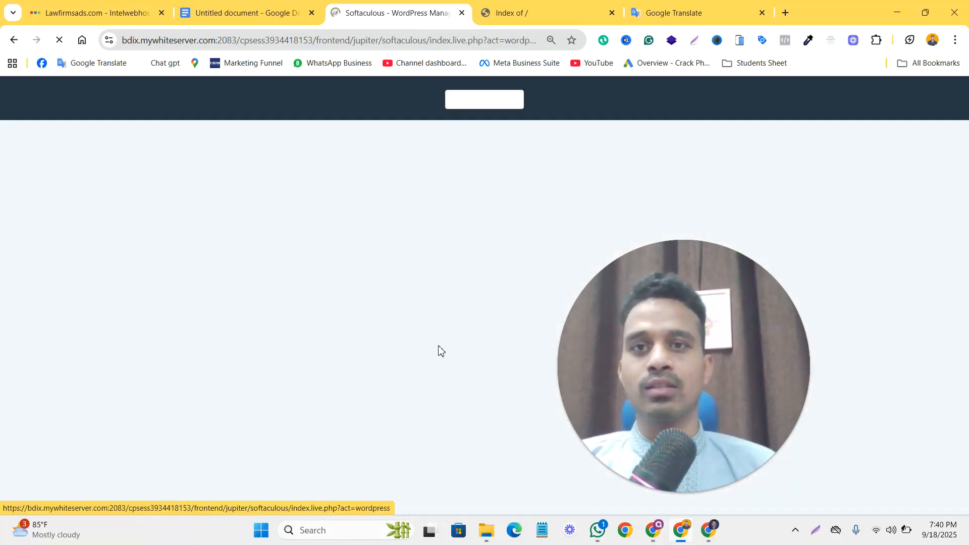
pyautogui.click(664, 492)
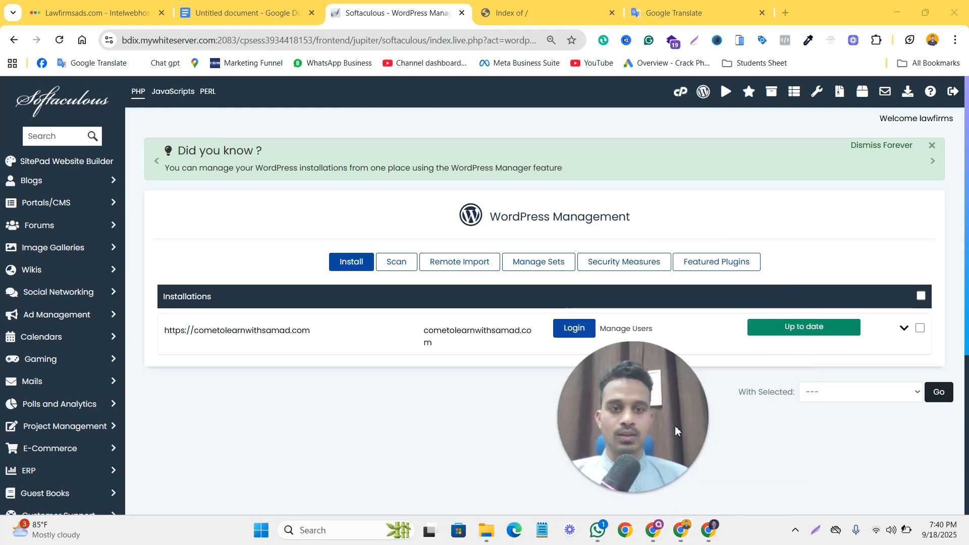
pyautogui.moveTo(674, 449); pyautogui.dragTo(876, 462)
pyautogui.click(441, 436)
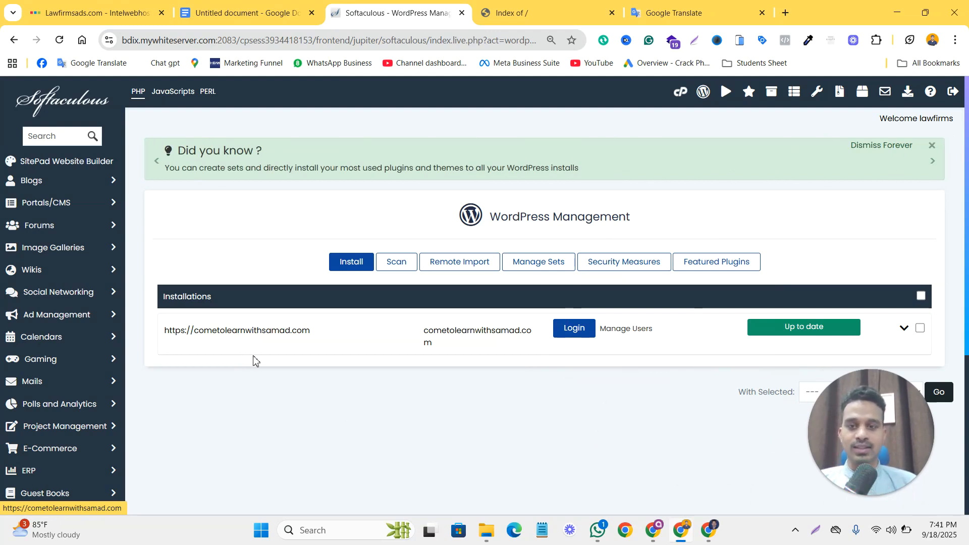
# Step: Open the WordPress installation form and compare its selected domain with the lawfirmsads.com site
pyautogui.click(497, 12)
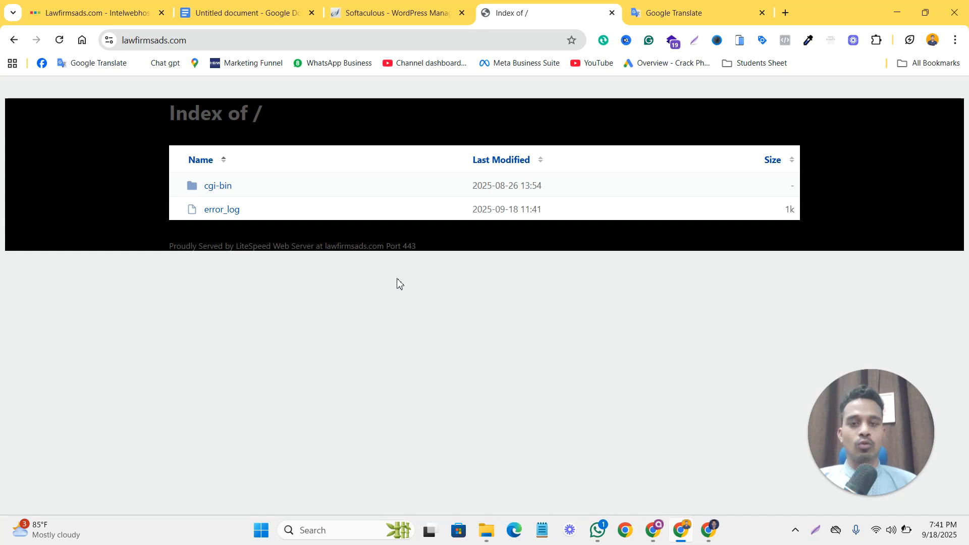
pyautogui.click(389, 11)
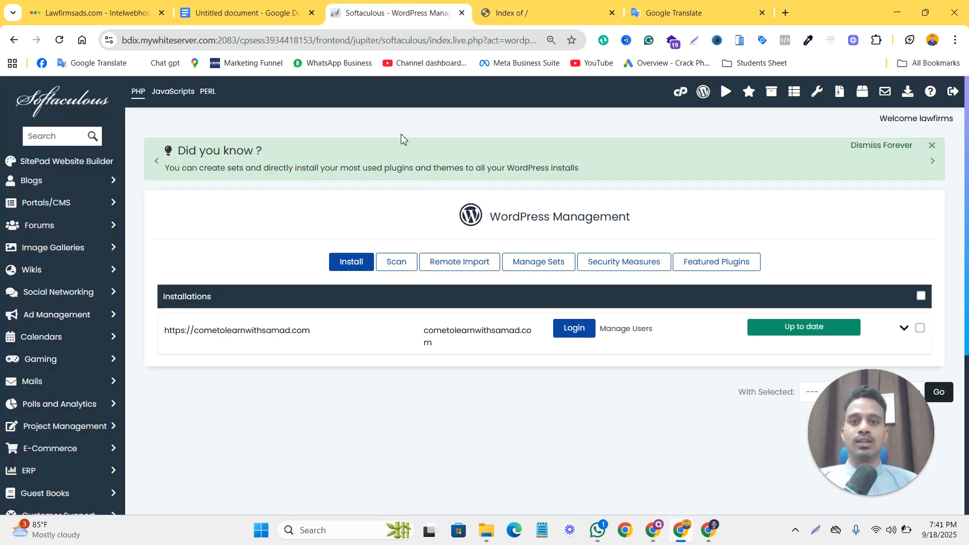
pyautogui.click(338, 266)
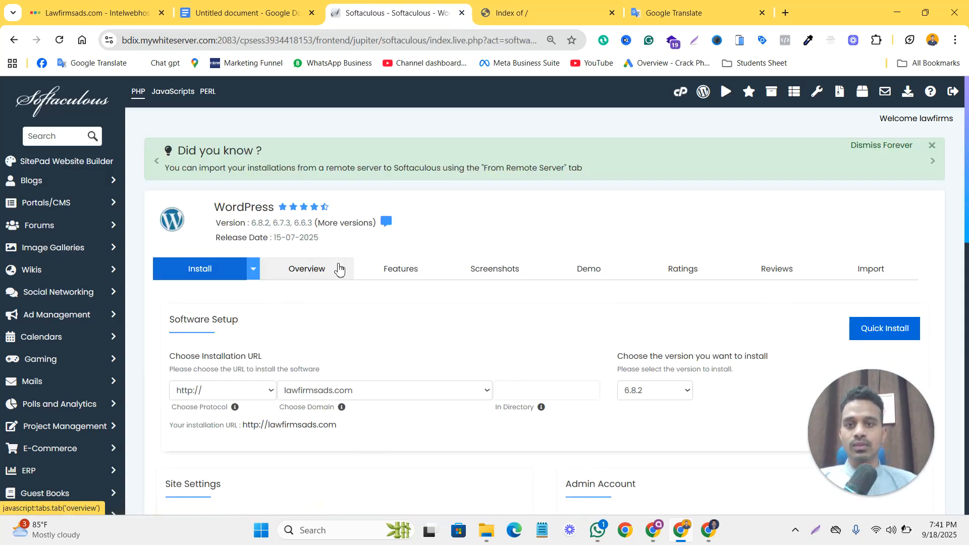
pyautogui.scroll(-3, 499, 252)
pyautogui.scroll(-1, 498, 246)
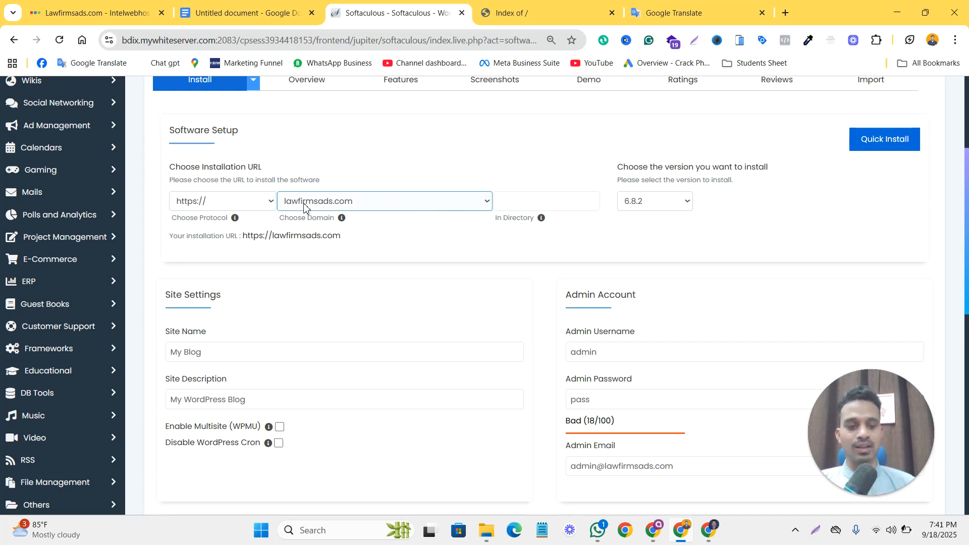
pyautogui.click(494, 4)
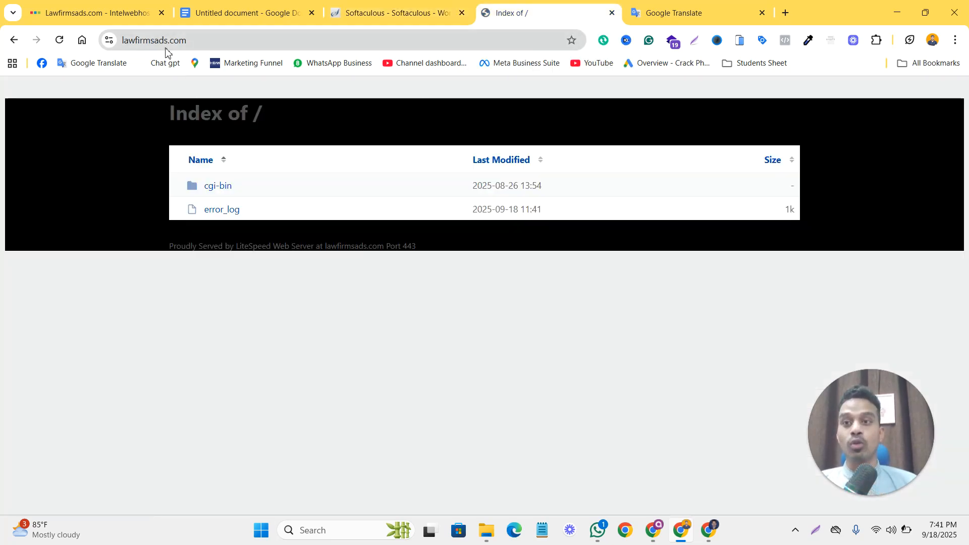
pyautogui.click(380, 8)
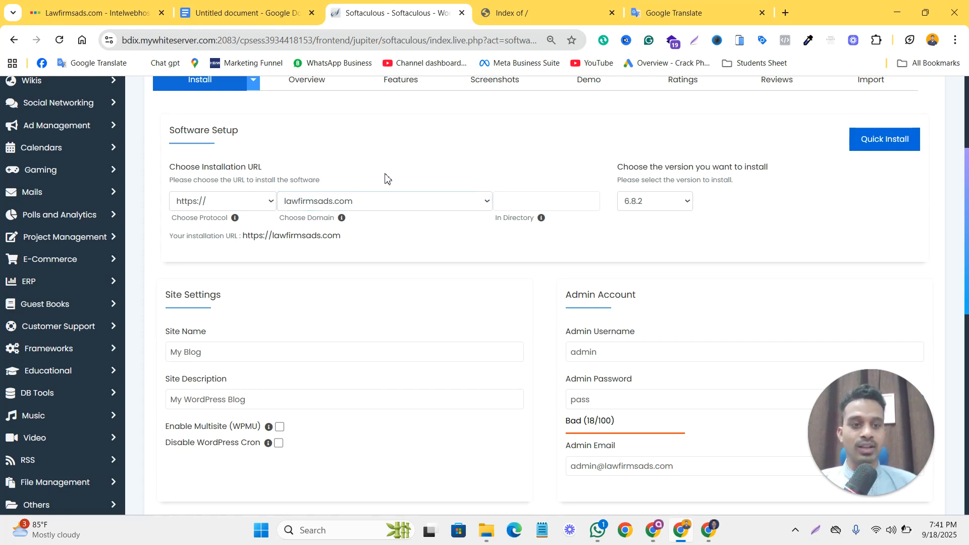
# Step: Set both the site name and the site description to "Law Firms Ads"
pyautogui.scroll(-1, 373, 171)
pyautogui.click(223, 289)
pyautogui.moveTo(221, 288); pyautogui.dragTo(167, 292)
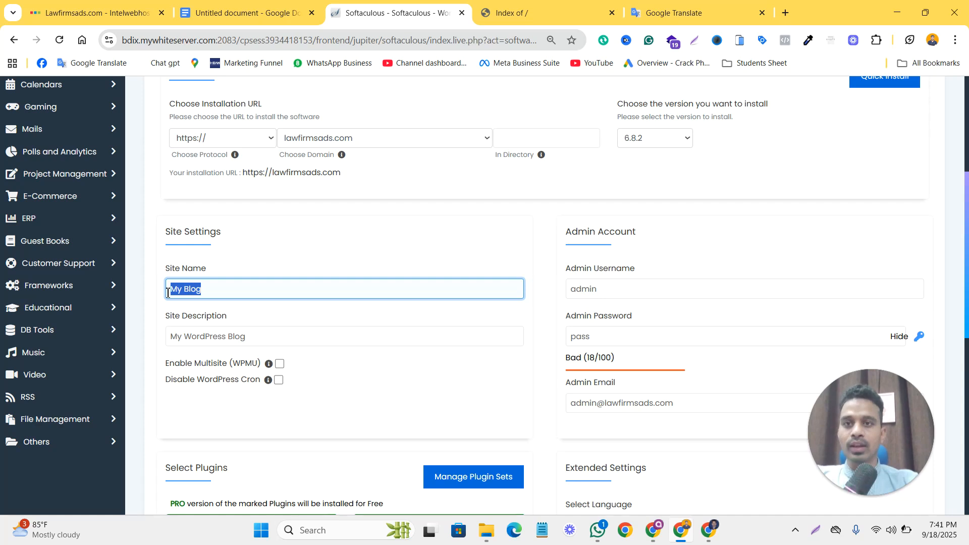
pyautogui.write('Law Firms Ads')
pyautogui.click(265, 318)
pyautogui.moveTo(229, 289); pyautogui.dragTo(148, 292)
pyautogui.hotkey('ctrl', 'c')
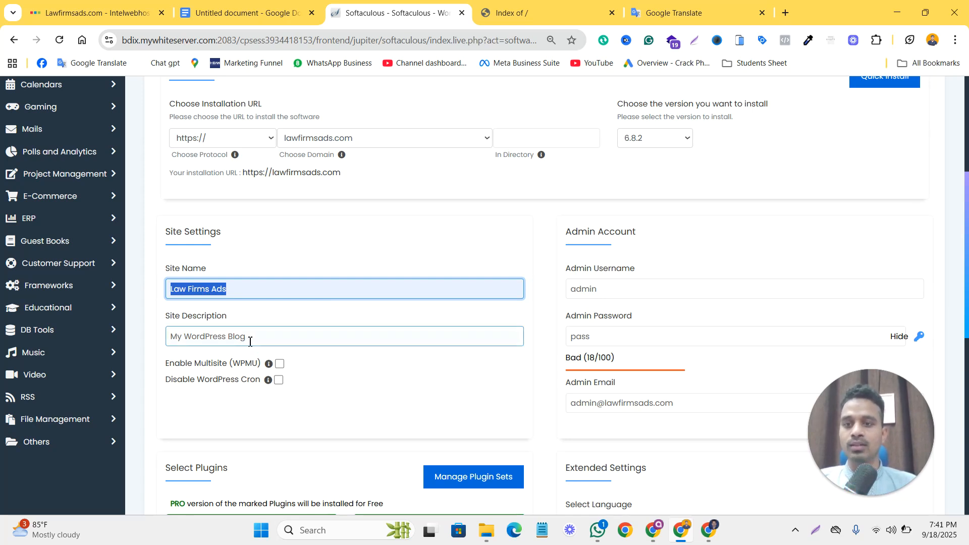
pyautogui.moveTo(251, 342); pyautogui.dragTo(168, 336)
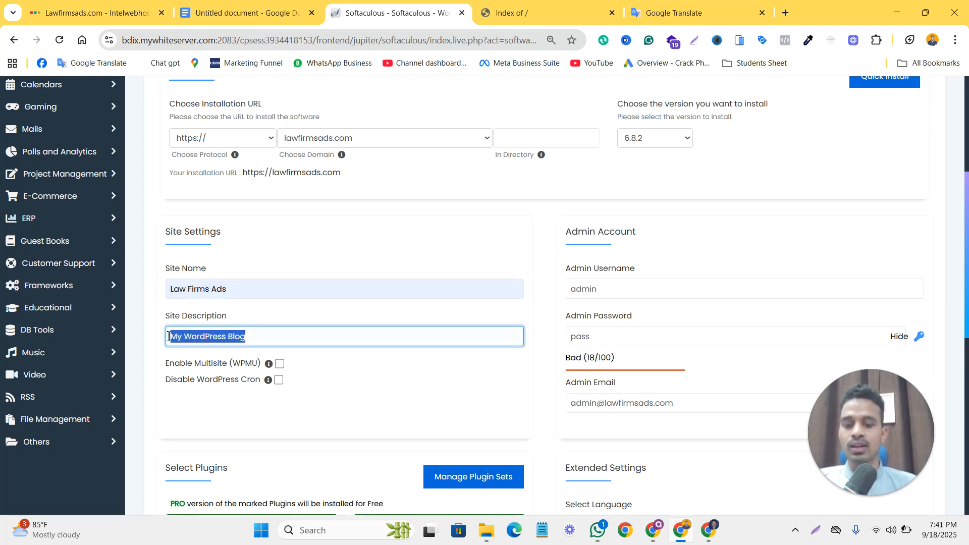
pyautogui.hotkey('ctrl', 'v')
pyautogui.click(286, 315)
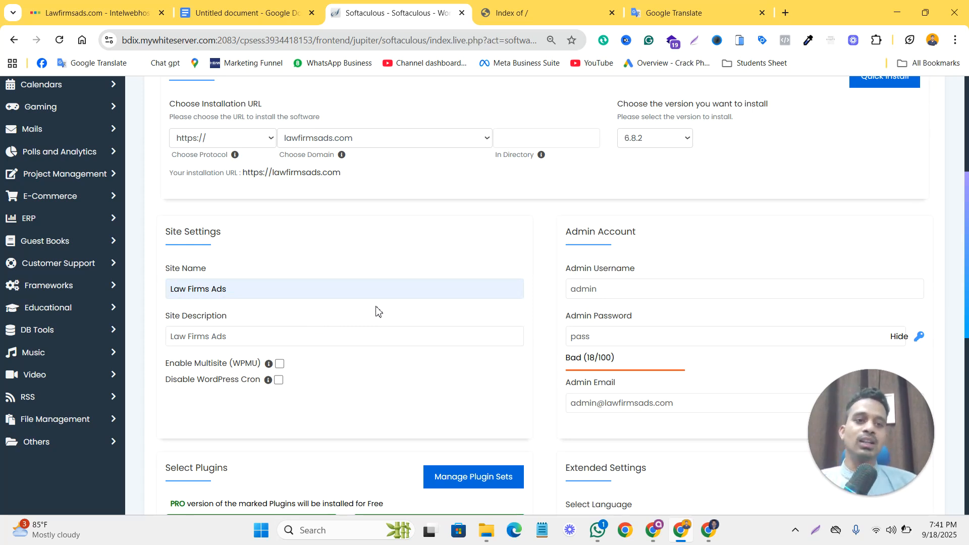
# Step: Set the admin username of the new WordPress site to "Admin"
pyautogui.click(590, 289)
pyautogui.doubleClick(590, 288)
pyautogui.click(650, 318)
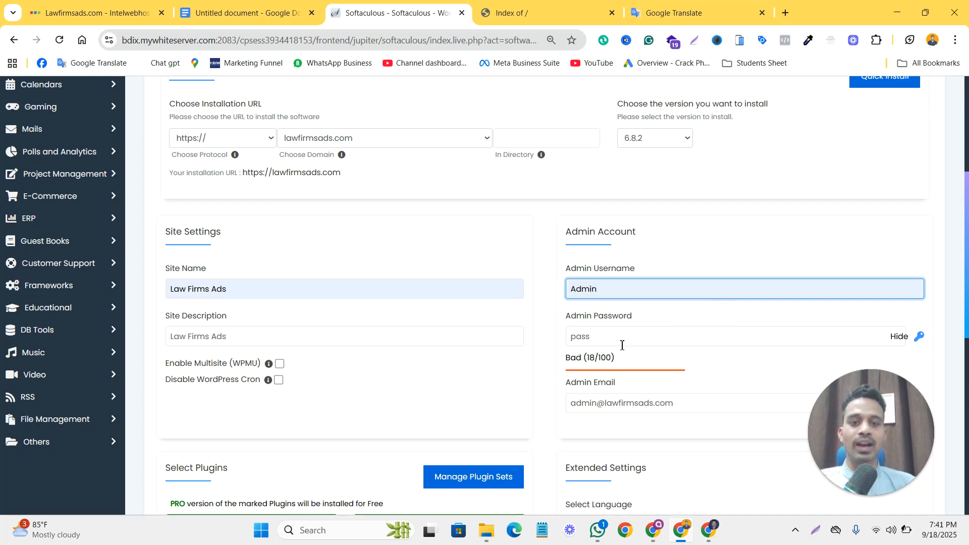
# Step: Replace the default admin password with a strong one and hide its characters
pyautogui.doubleClick(571, 338)
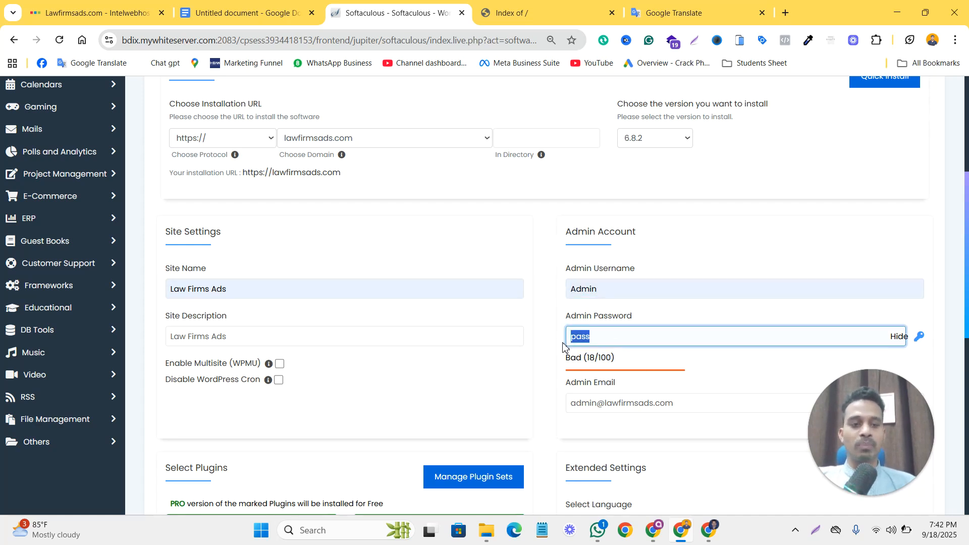
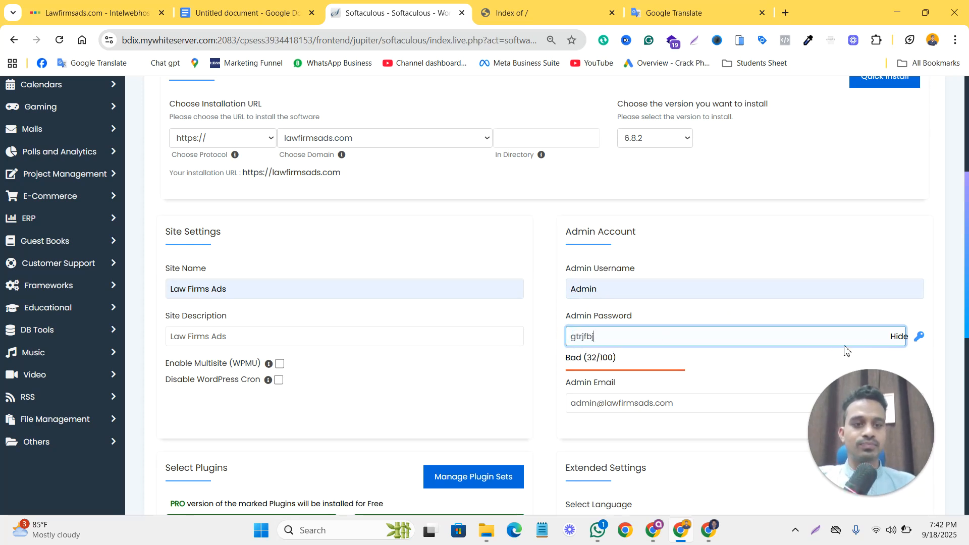
pyautogui.click(897, 337)
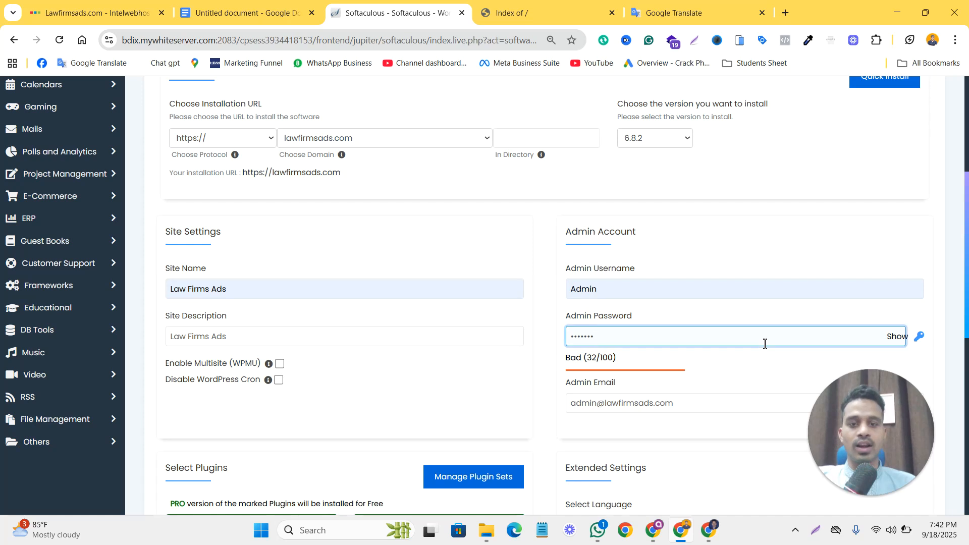
pyautogui.write('••••••••••••')
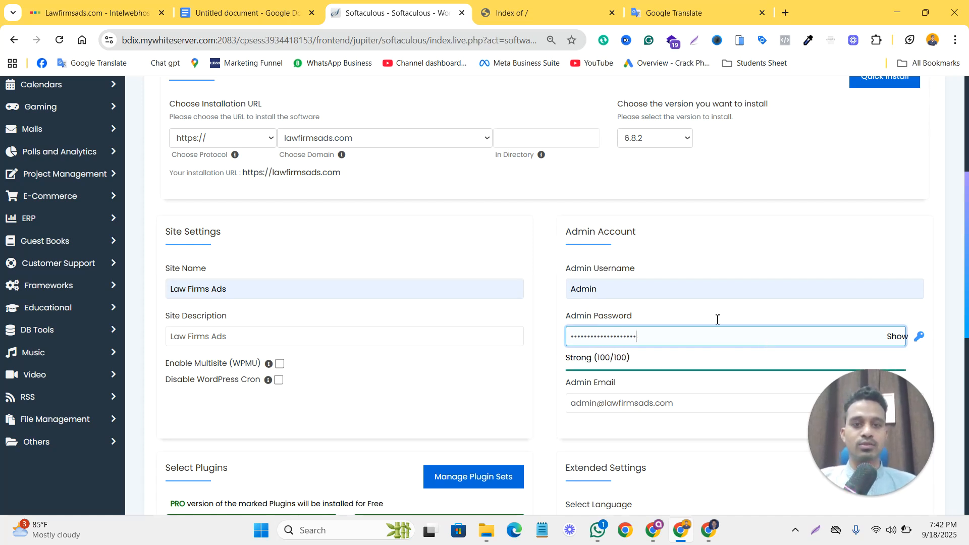
pyautogui.click(545, 343)
# Step: Replace the default admin email with the site owner's saved e-mail address
pyautogui.click(688, 406)
pyautogui.scroll(-1, 686, 403)
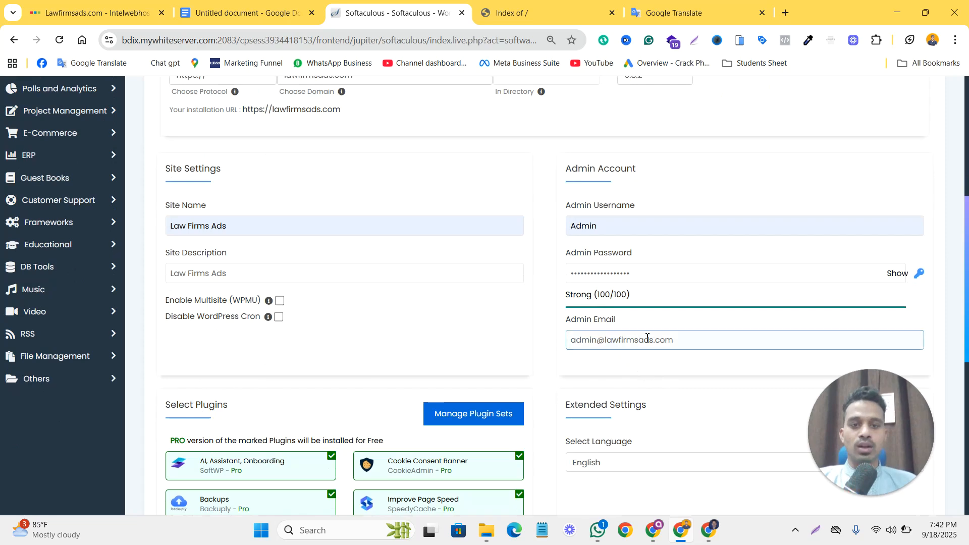
pyautogui.scroll(-1, 647, 341)
pyautogui.moveTo(679, 287); pyautogui.dragTo(567, 283)
pyautogui.press('BackSpace')
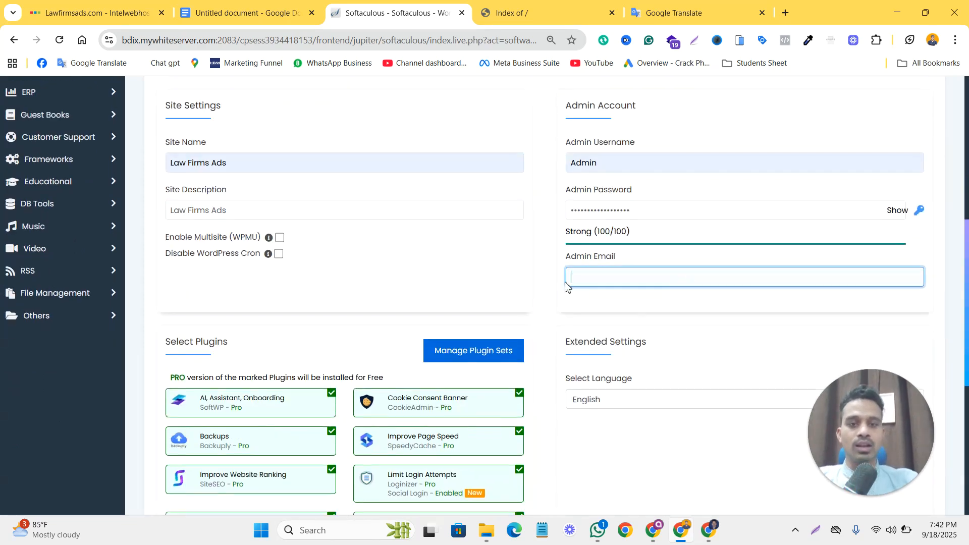
pyautogui.click(581, 282)
pyautogui.click(674, 309)
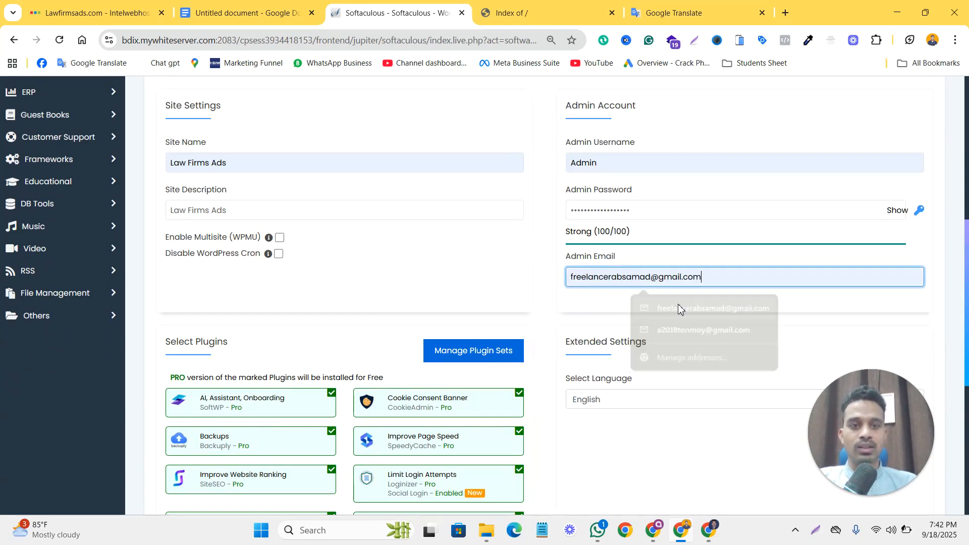
pyautogui.click(622, 296)
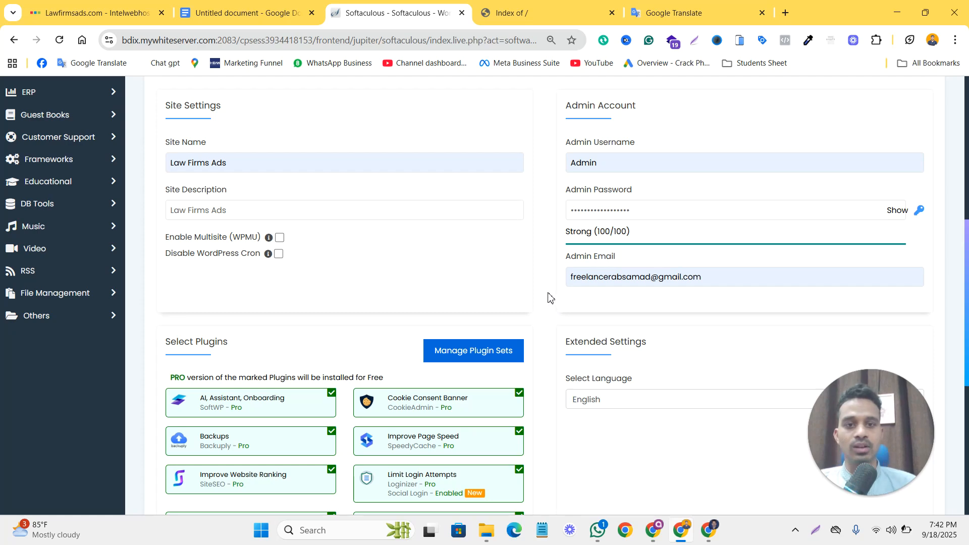
# Step: Deselect all the preselected plugins for the WordPress installation, including Loginizer with its Social Login option
pyautogui.scroll(6, 535, 288)
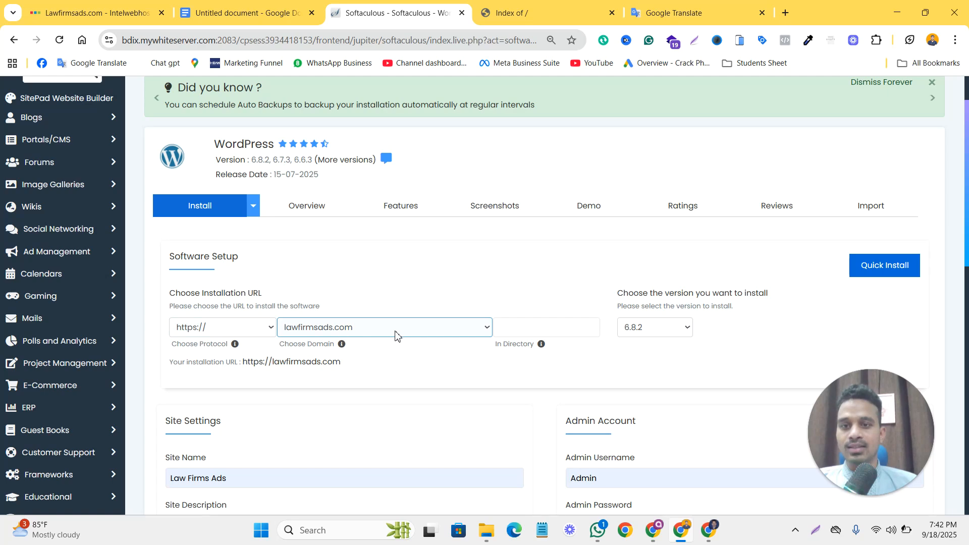
pyautogui.scroll(-3, 398, 330)
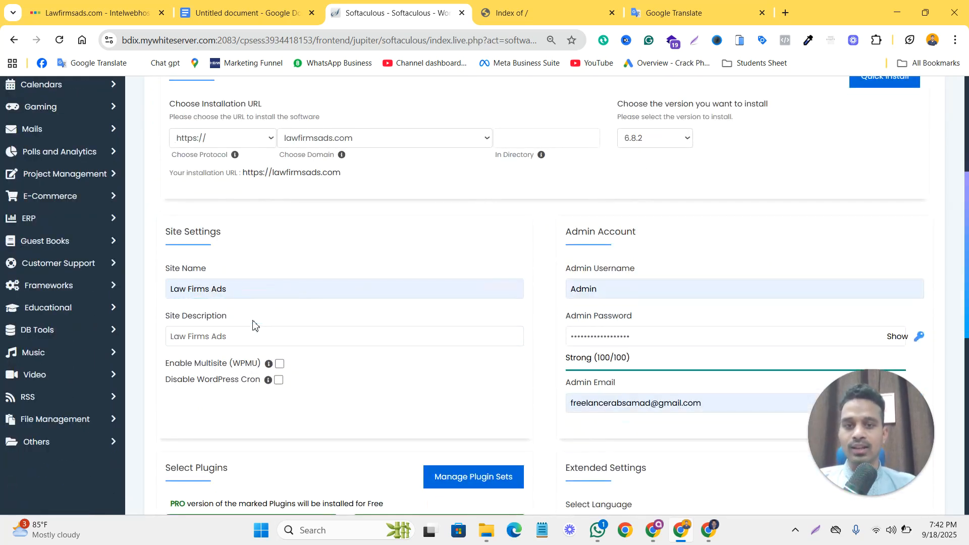
pyautogui.click(594, 283)
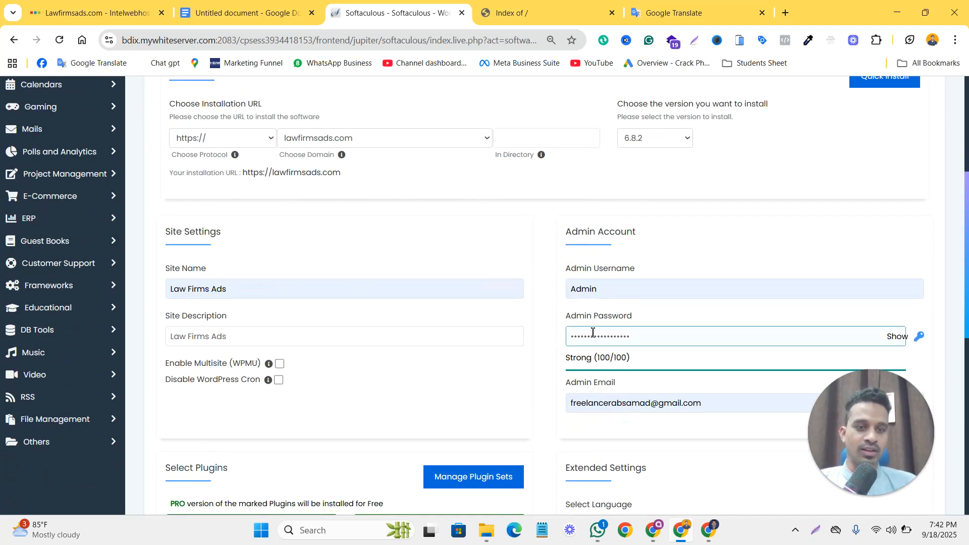
pyautogui.scroll(-1, 581, 336)
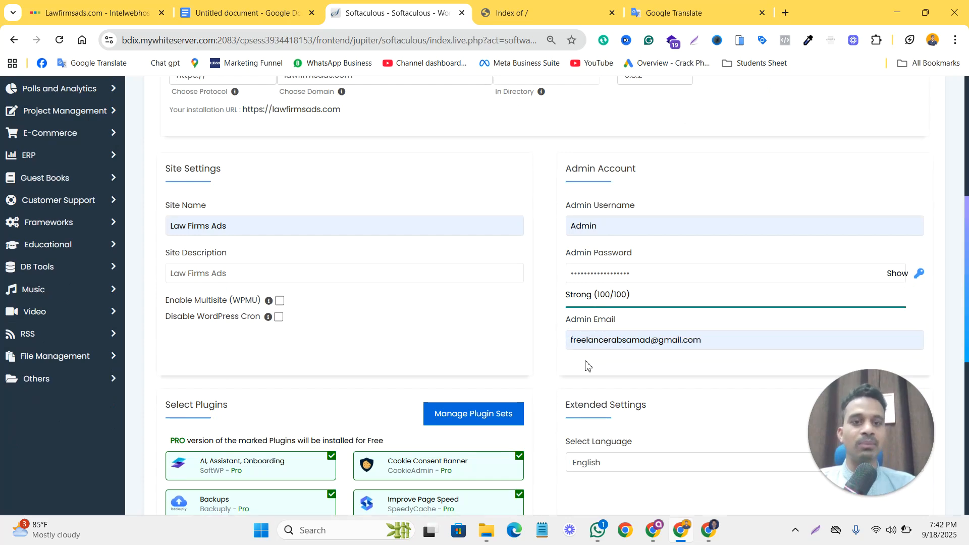
pyautogui.scroll(-3, 546, 364)
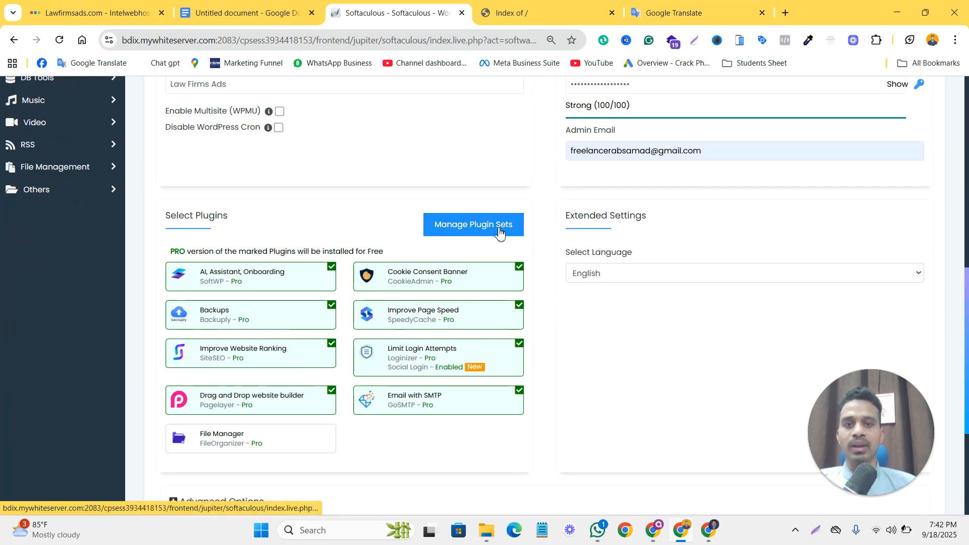
pyautogui.moveTo(308, 280)
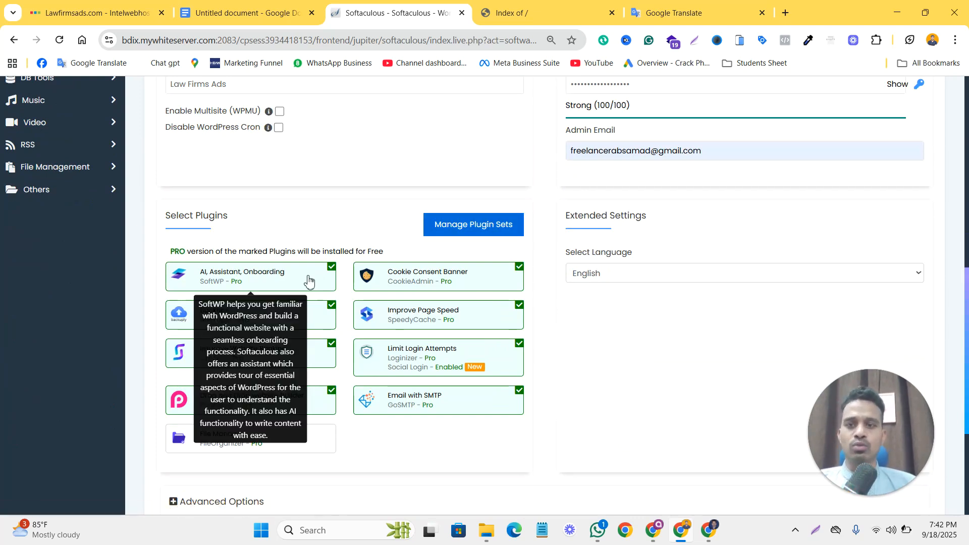
pyautogui.click(309, 280)
pyautogui.click(435, 277)
pyautogui.click(446, 316)
pyautogui.click(304, 329)
pyautogui.click(316, 358)
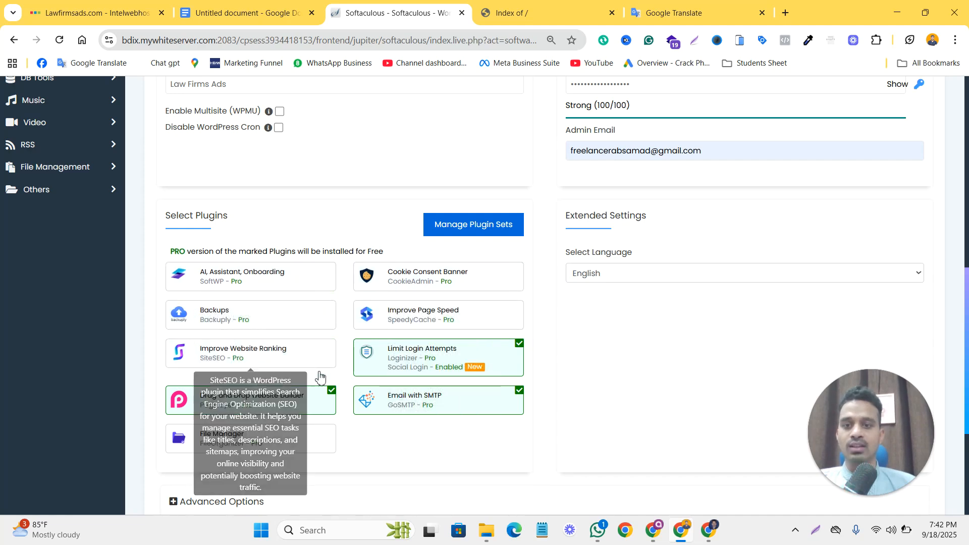
pyautogui.click(413, 368)
pyautogui.click(417, 419)
pyautogui.click(309, 401)
pyautogui.click(455, 359)
# Step: Install WordPress on lawfirmsads.com with the entered settings
pyautogui.scroll(-4, 540, 357)
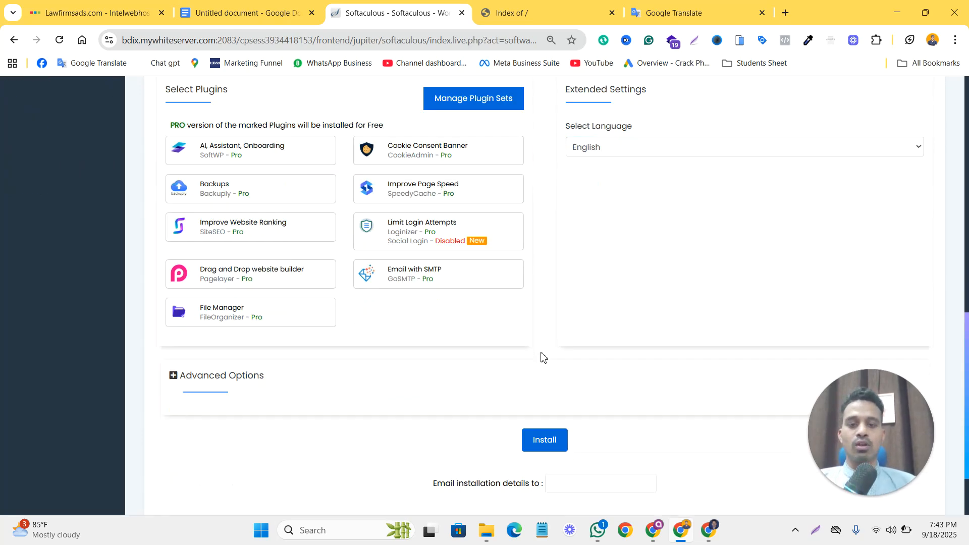
pyautogui.click(544, 382)
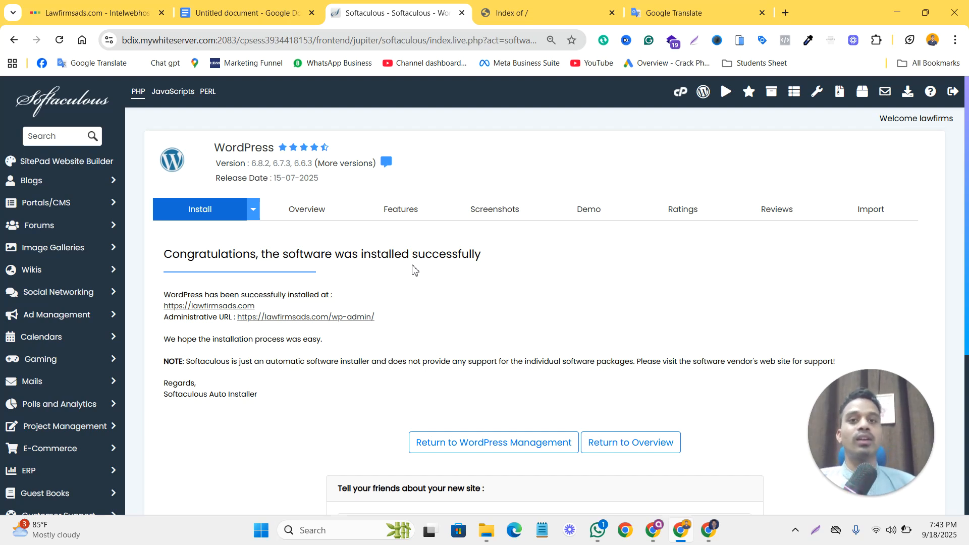
# Step: Reload lawfirmsads.com and look over the homepage of the newly installed WordPress site
pyautogui.click(523, 7)
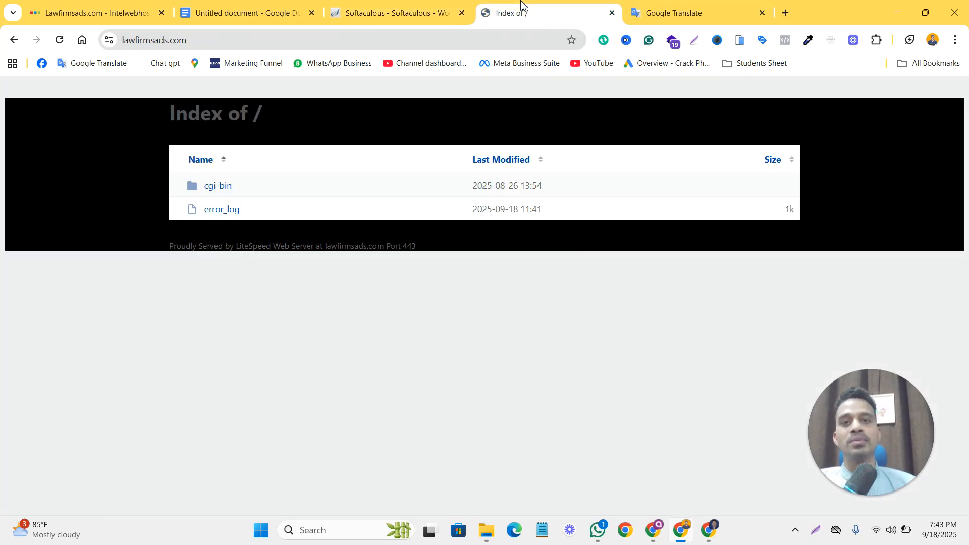
pyautogui.click(58, 40)
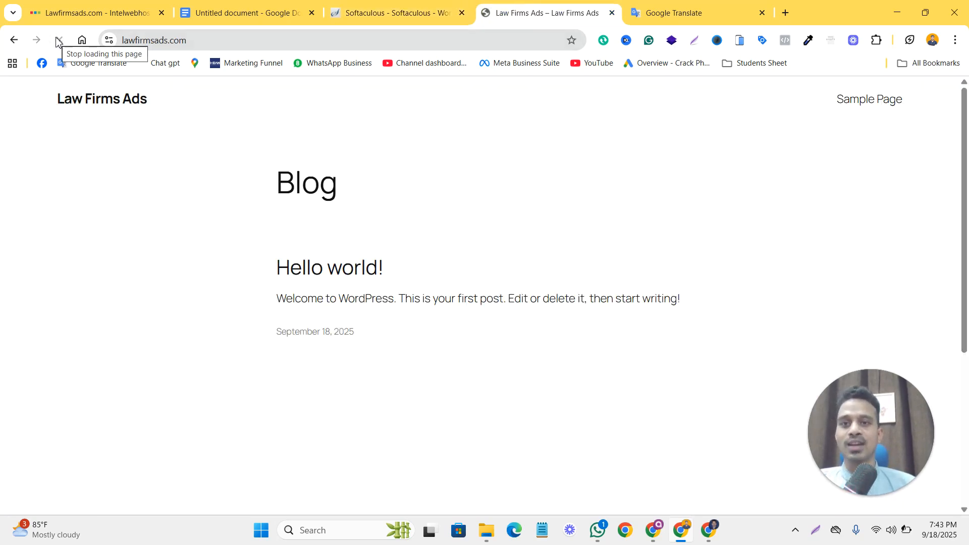
pyautogui.scroll(-5, 290, 348)
pyautogui.scroll(5, 292, 331)
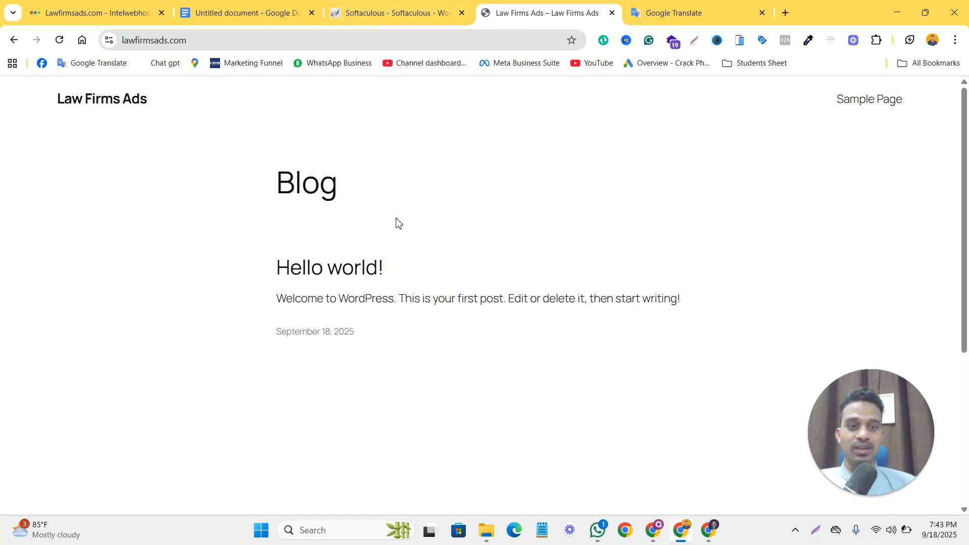
pyautogui.moveTo(257, 194); pyautogui.dragTo(447, 199)
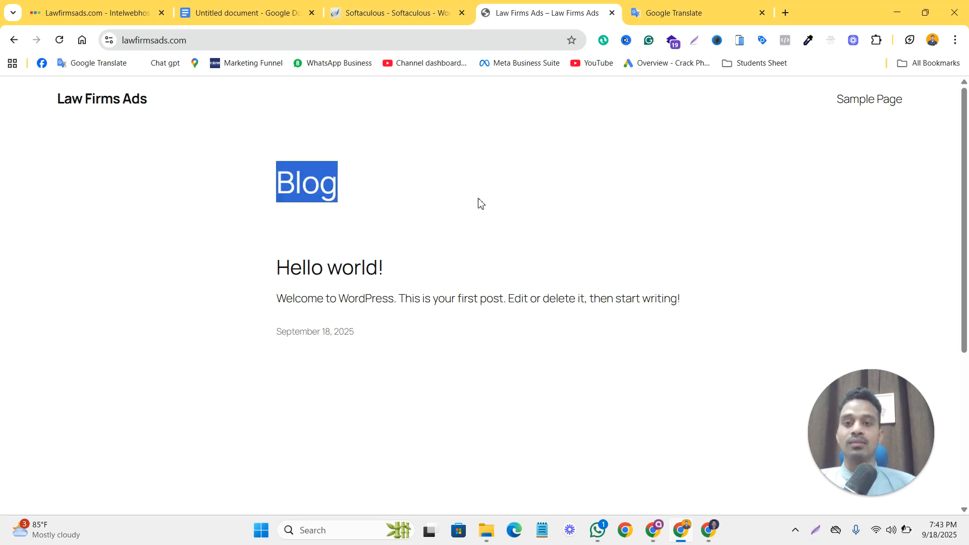
# Step: Open the new site's administrative URL, lawfirmsads.com/wp-admin/, from the Softaculous installation result page
pyautogui.click(423, 11)
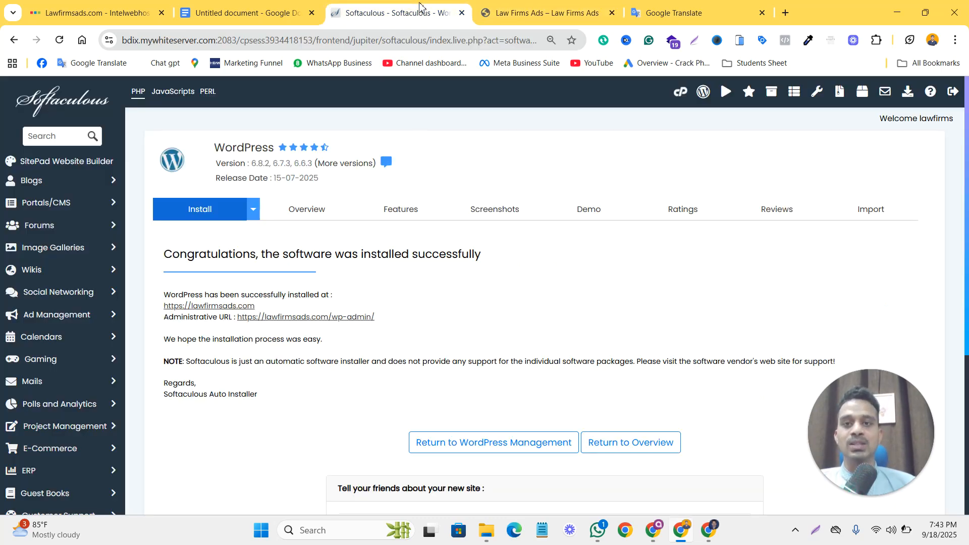
pyautogui.click(336, 324)
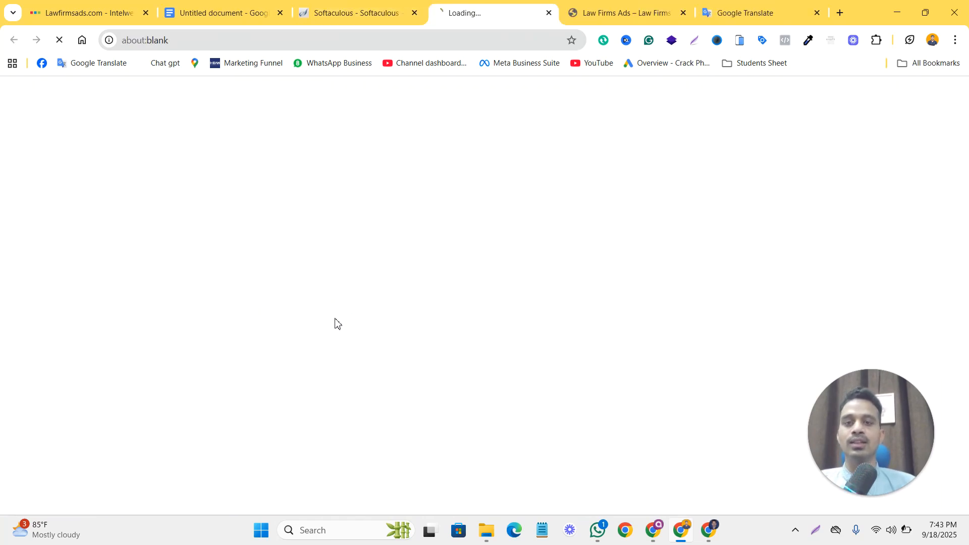